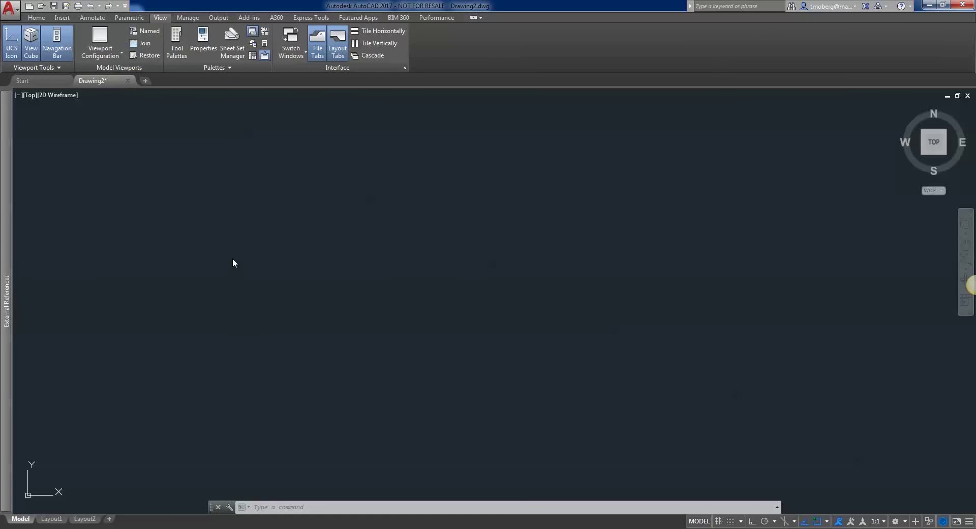
# Step: Attach the PDF 'A 2.01.2_Rev A.pdf' as an underlay in the drawing
pyautogui.moveTo(8, 227)
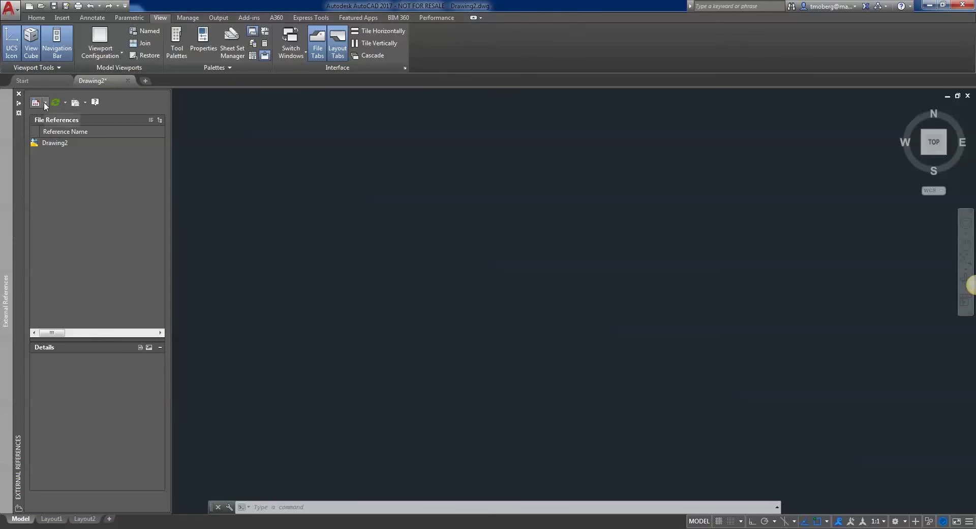
pyautogui.click(45, 102)
pyautogui.click(55, 161)
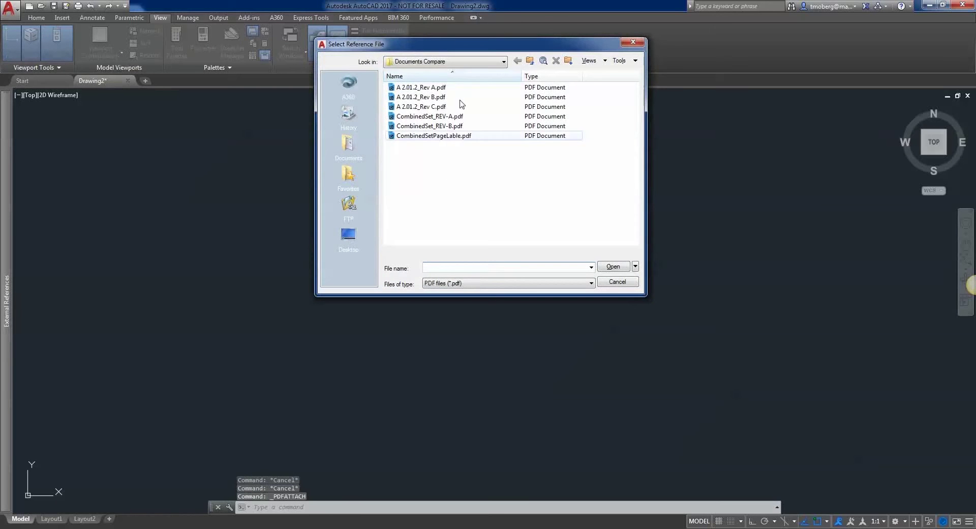
pyautogui.doubleClick(431, 90)
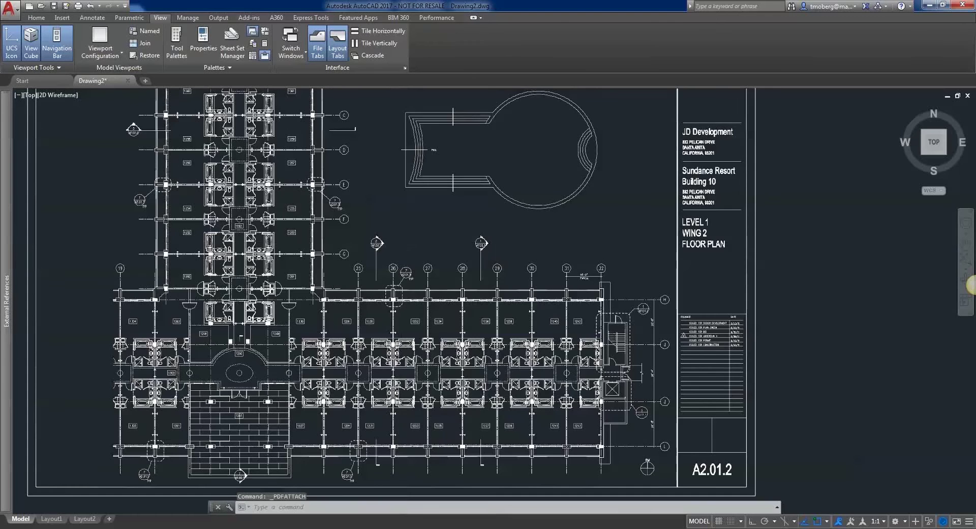
pyautogui.scroll(-2, 403, 239)
pyautogui.moveTo(405, 236); pyautogui.dragTo(427, 300, button='middle')
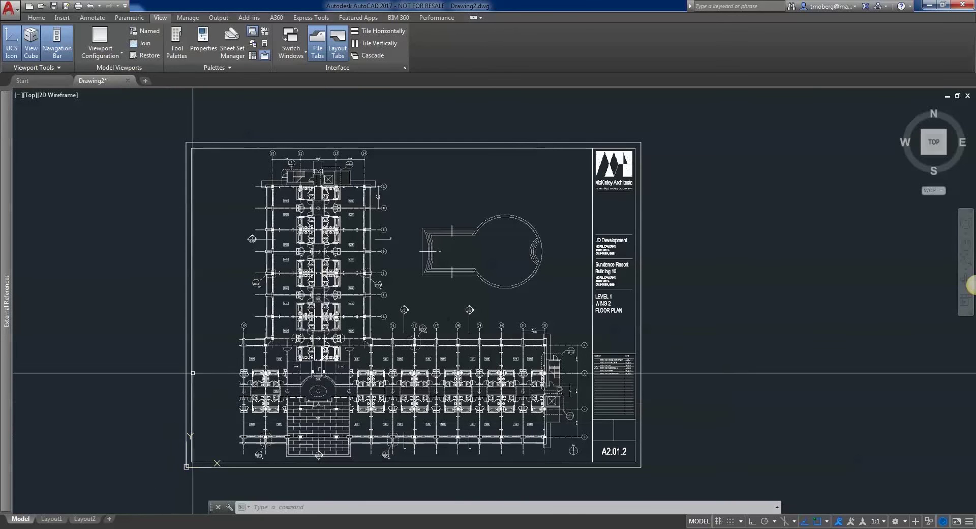
pyautogui.scroll(2, 265, 336)
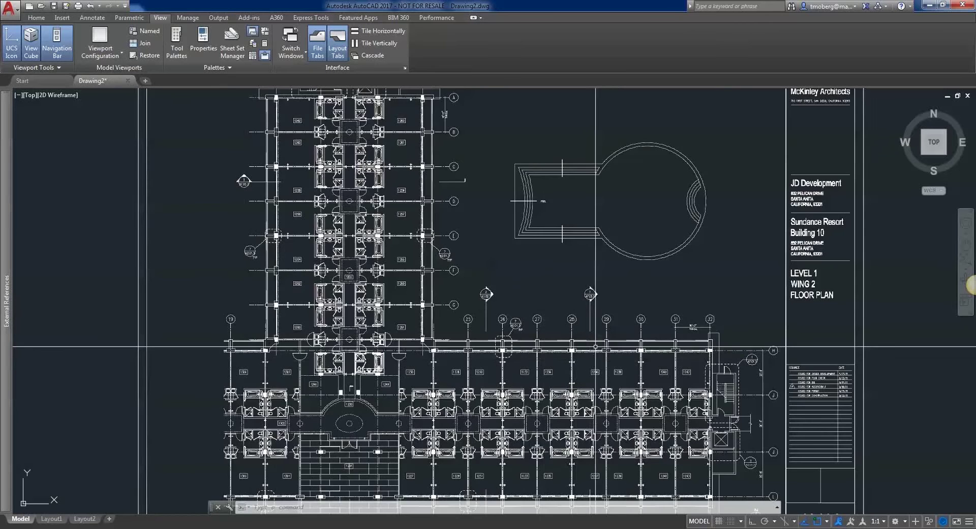
pyautogui.scroll(-2, 601, 344)
# Step: Select the attached PDF underlay and start Import as Objects
pyautogui.click(657, 339)
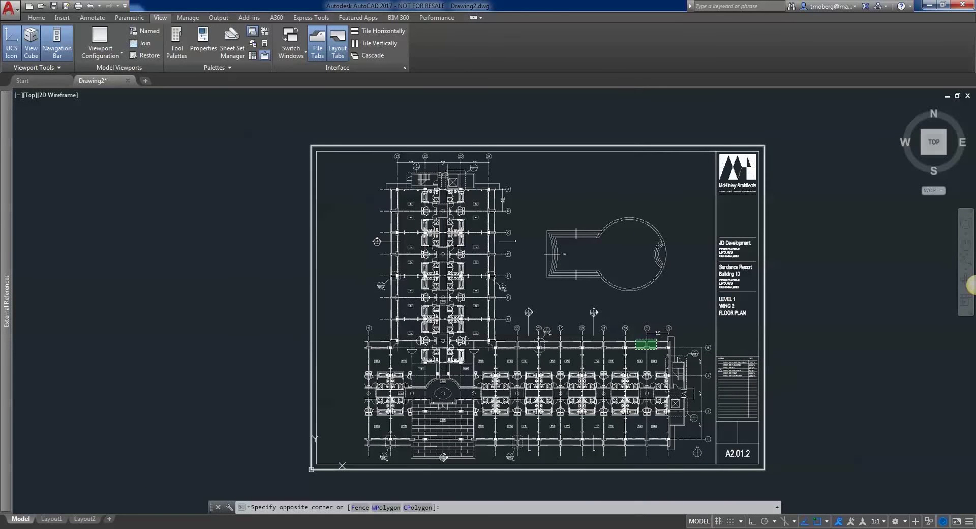
pyautogui.click(636, 350)
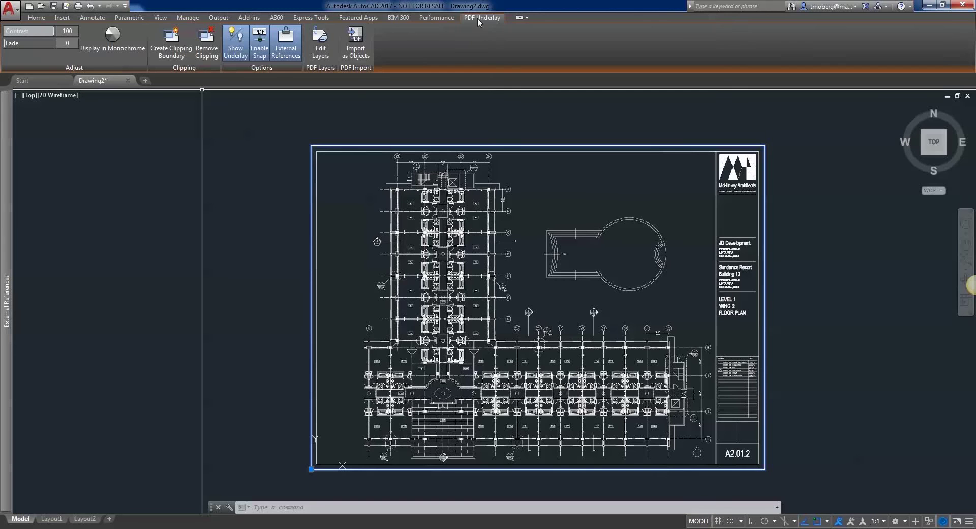
pyautogui.click(361, 52)
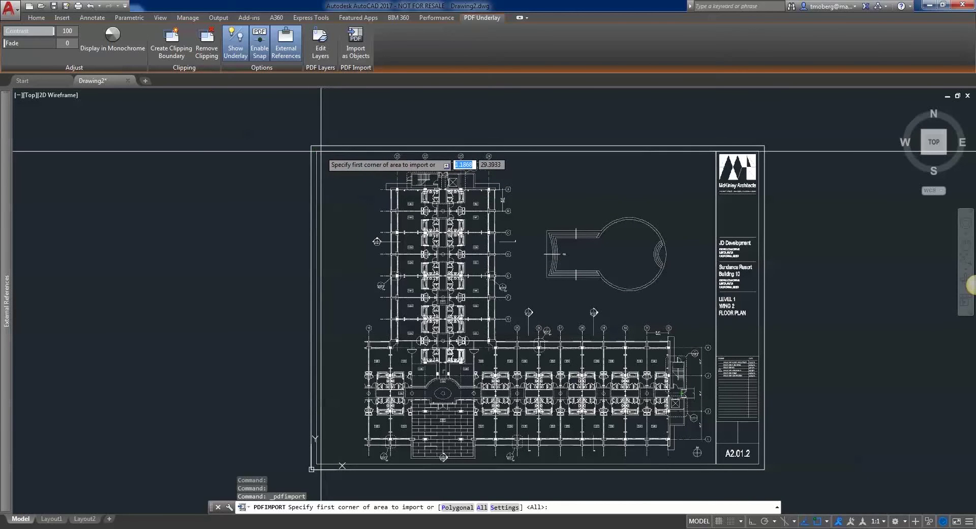
# Step: Define the import area from the sheet's top-left corner to its bottom-right corner
pyautogui.click(316, 150)
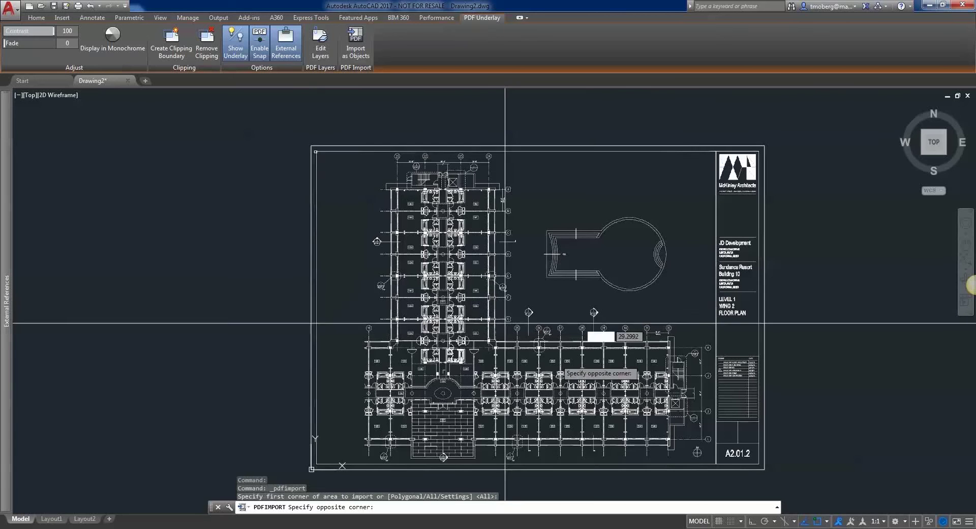
pyautogui.click(758, 463)
pyautogui.scroll(2, 718, 452)
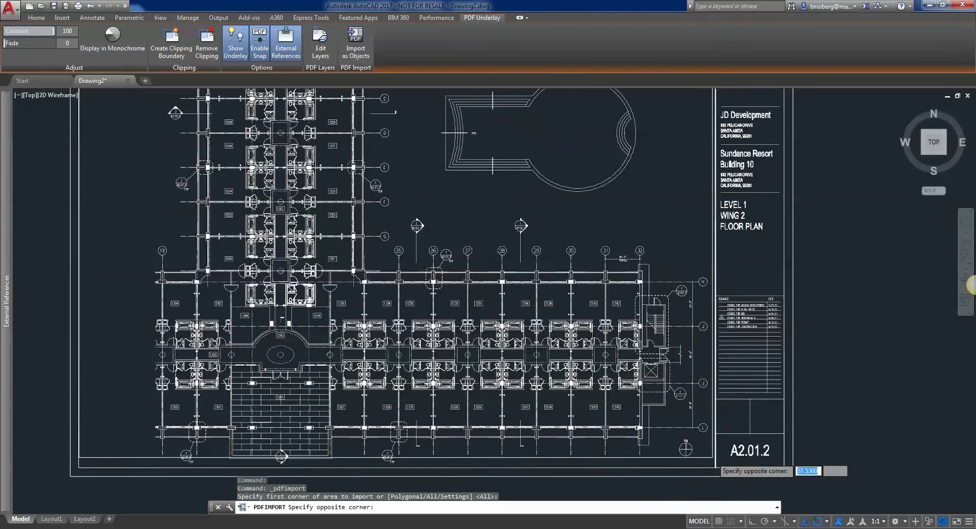
pyautogui.scroll(2, 713, 458)
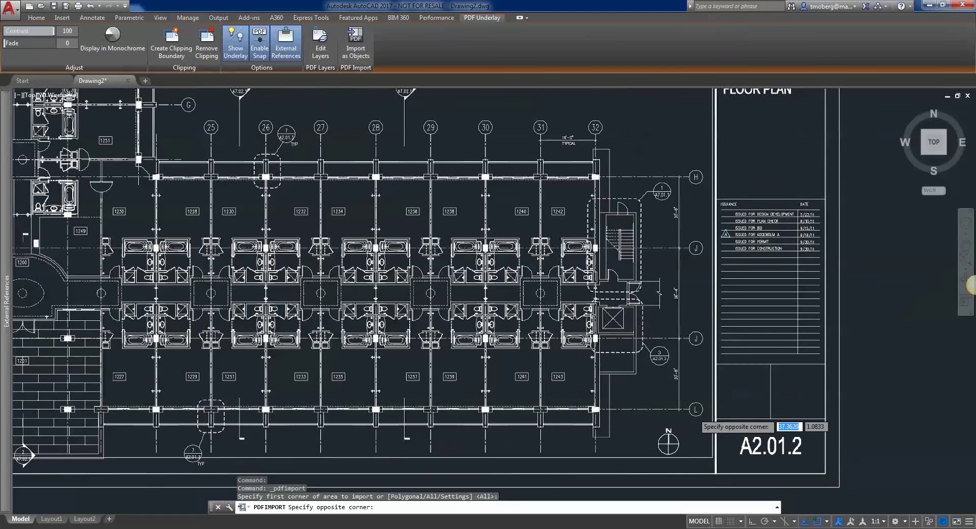
pyautogui.scroll(2, 699, 414)
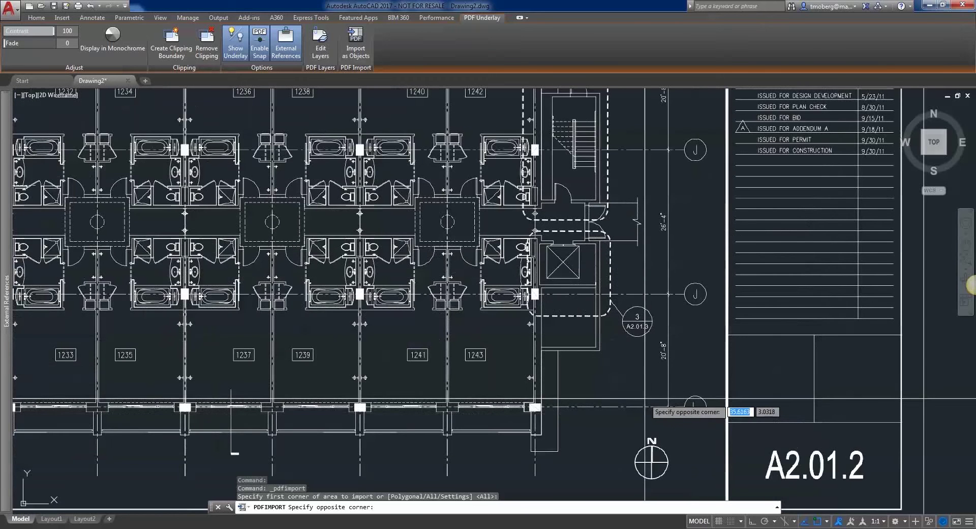
pyautogui.click(711, 488)
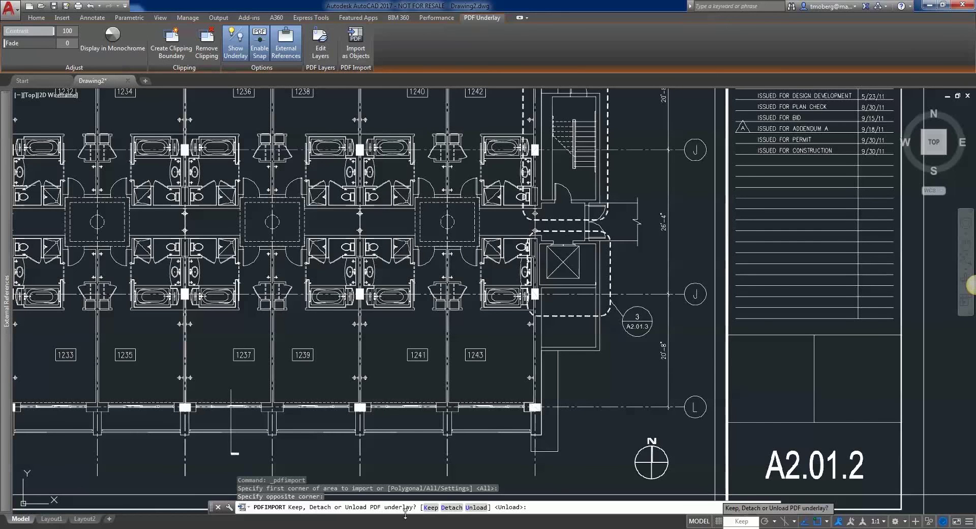
# Step: Choose Detach so the PDF underlay is removed after conversion
pyautogui.click(452, 508)
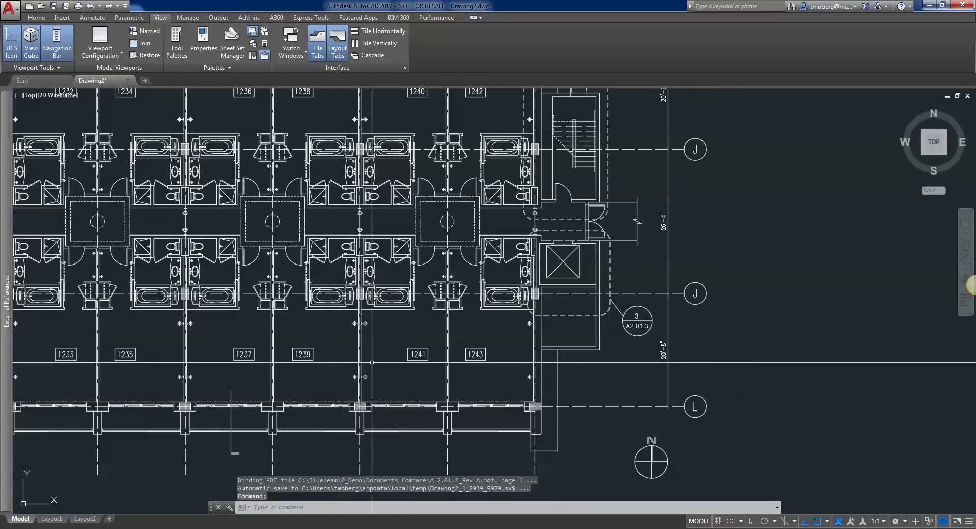
# Step: Erase the stray short line, the small square and the whole pool
pyautogui.scroll(-2, 417, 341)
pyautogui.scroll(-4, 416, 342)
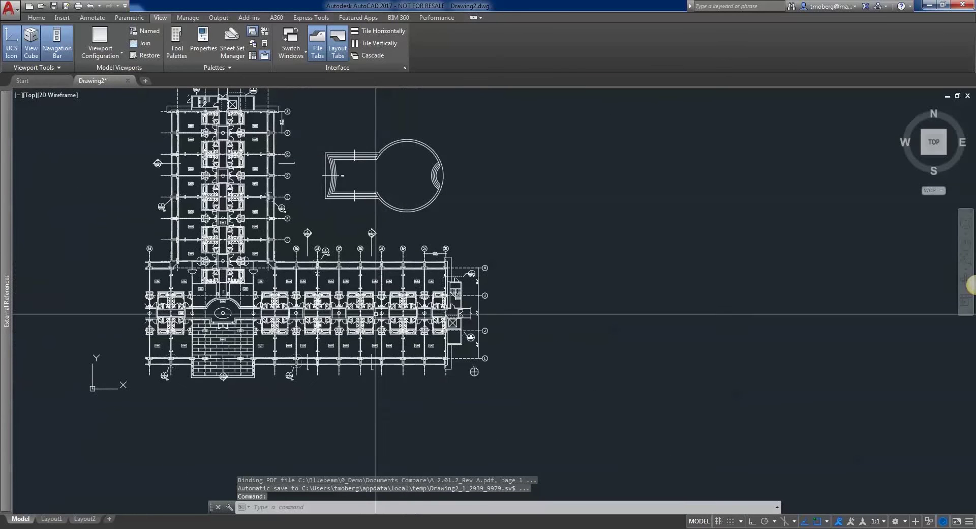
pyautogui.moveTo(319, 235); pyautogui.dragTo(463, 294, button='middle')
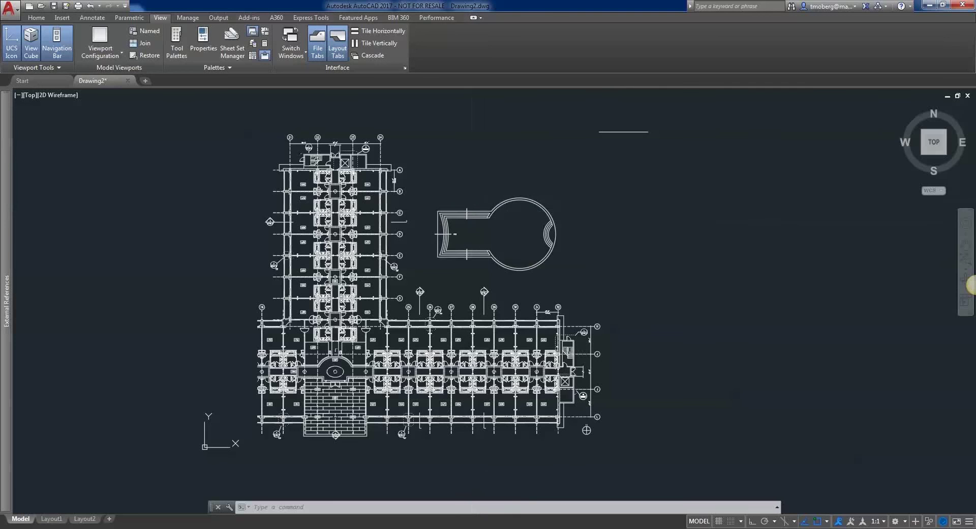
pyautogui.click(477, 212)
pyautogui.click(512, 211)
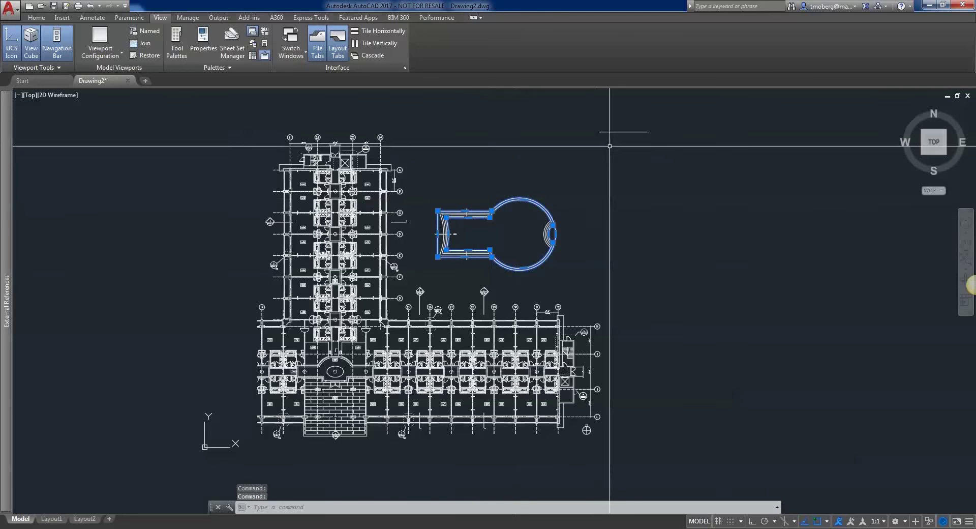
pyautogui.press('Escape')
pyautogui.click(630, 128)
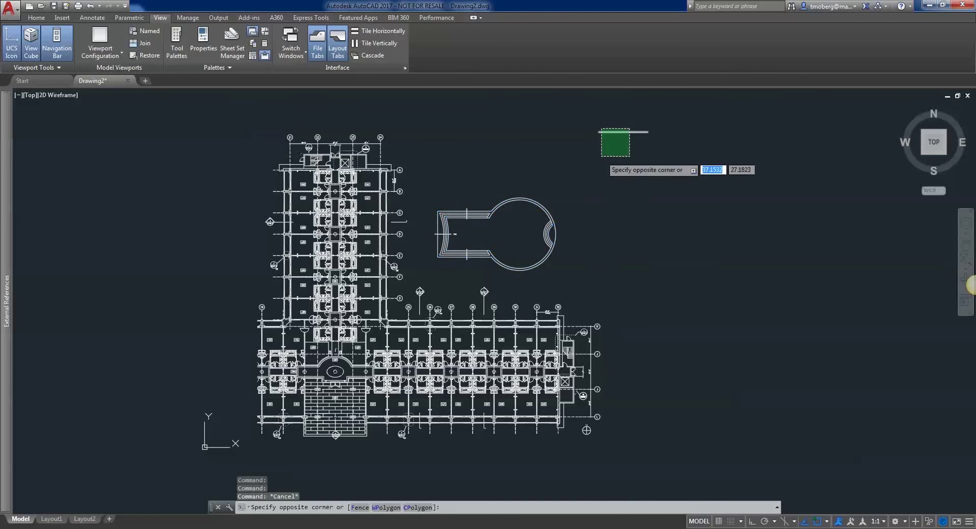
pyautogui.click(602, 156)
pyautogui.press('Delete')
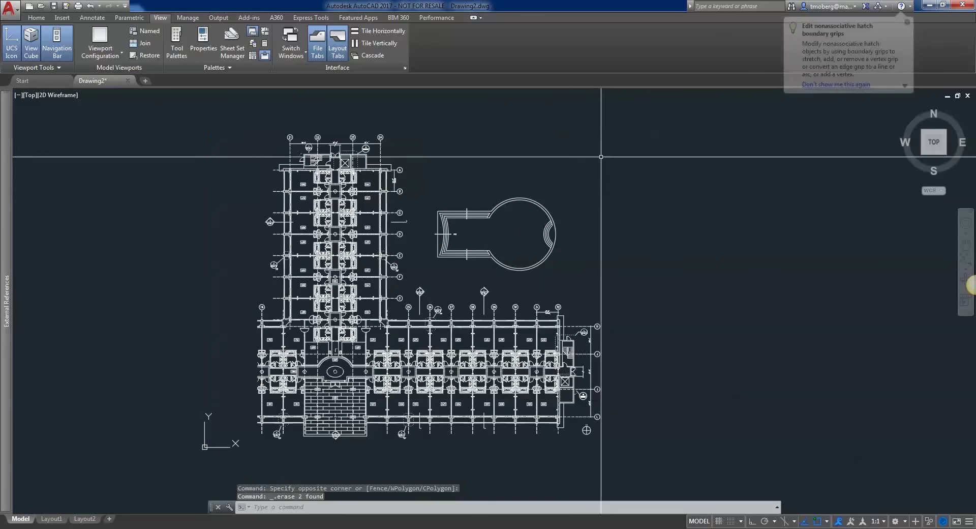
pyautogui.click(589, 174)
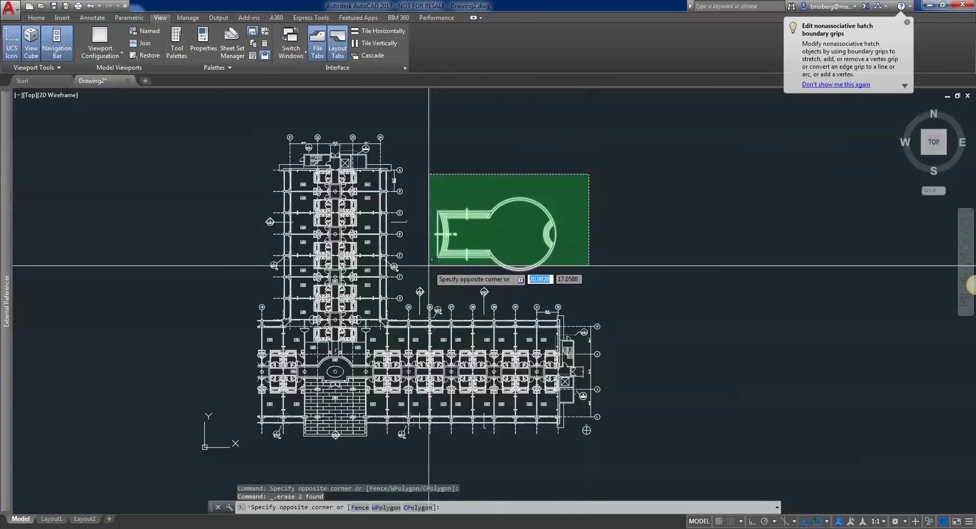
pyautogui.click(429, 265)
pyautogui.press('Delete')
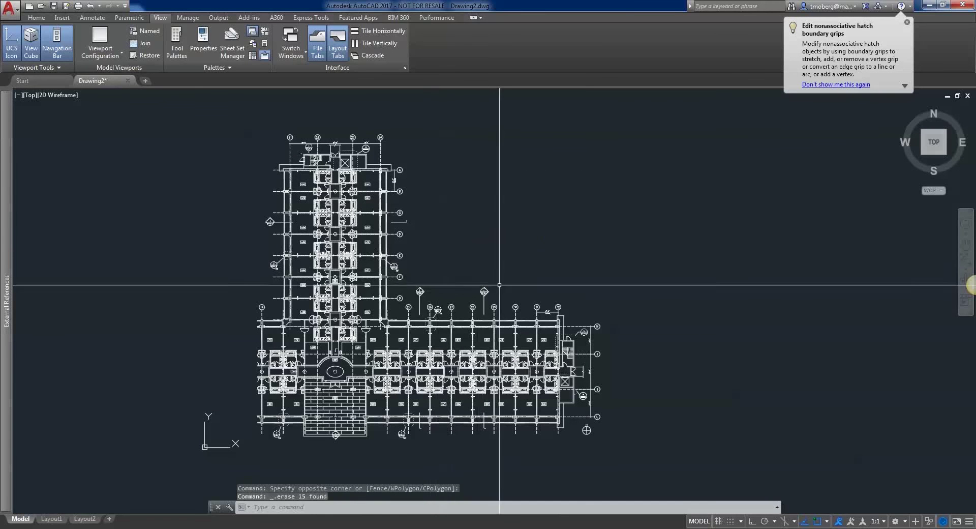
# Step: Erase the bathtub area of room 1234
pyautogui.scroll(10, 476, 378)
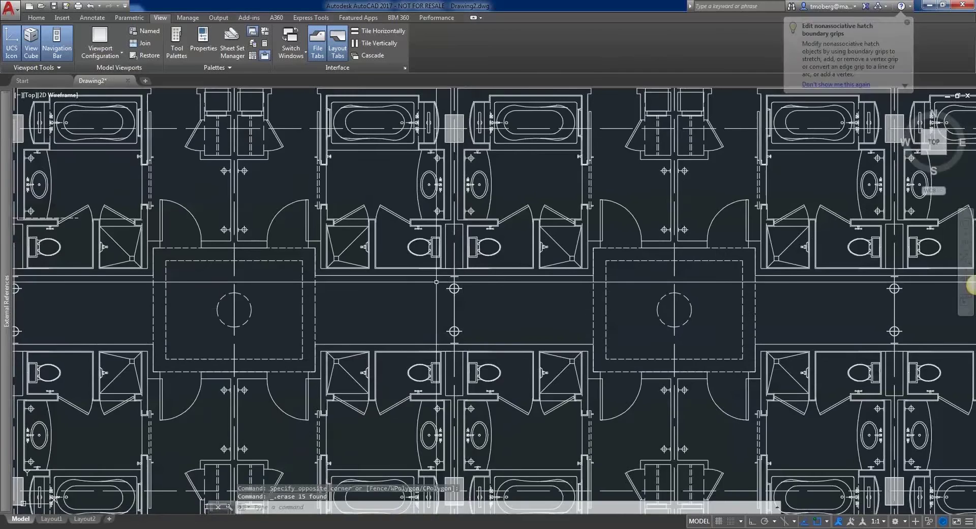
pyautogui.moveTo(477, 378); pyautogui.dragTo(533, 362, button='middle')
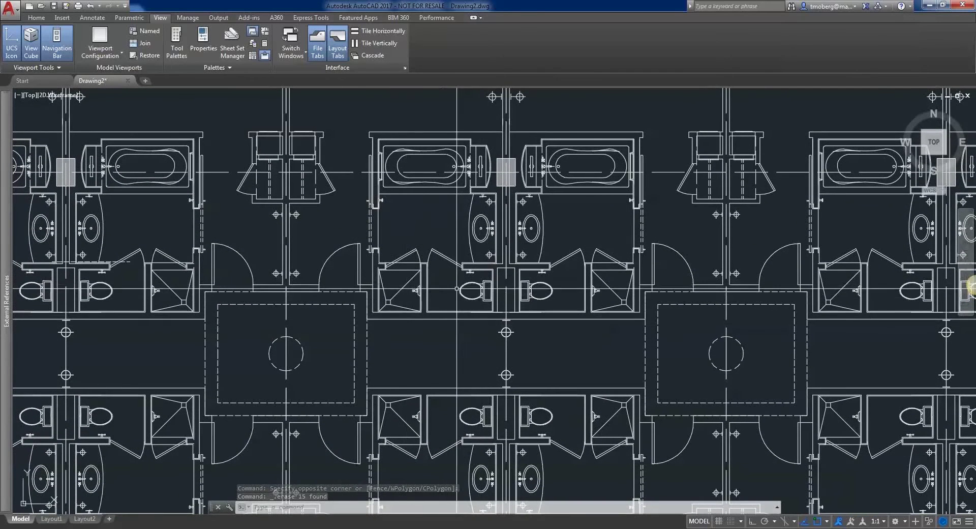
pyautogui.moveTo(397, 326); pyautogui.dragTo(399, 402, button='middle')
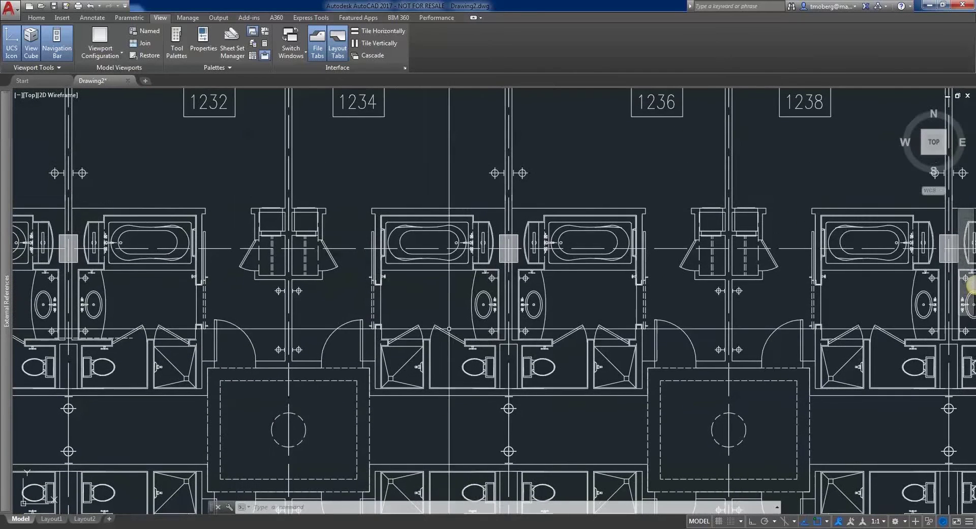
pyautogui.click(500, 194)
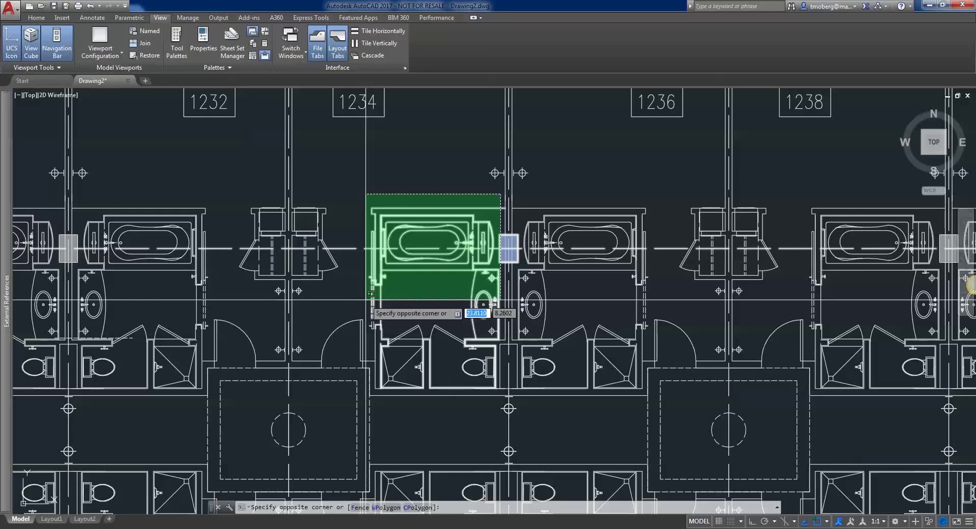
pyautogui.click(366, 299)
pyautogui.press('Delete')
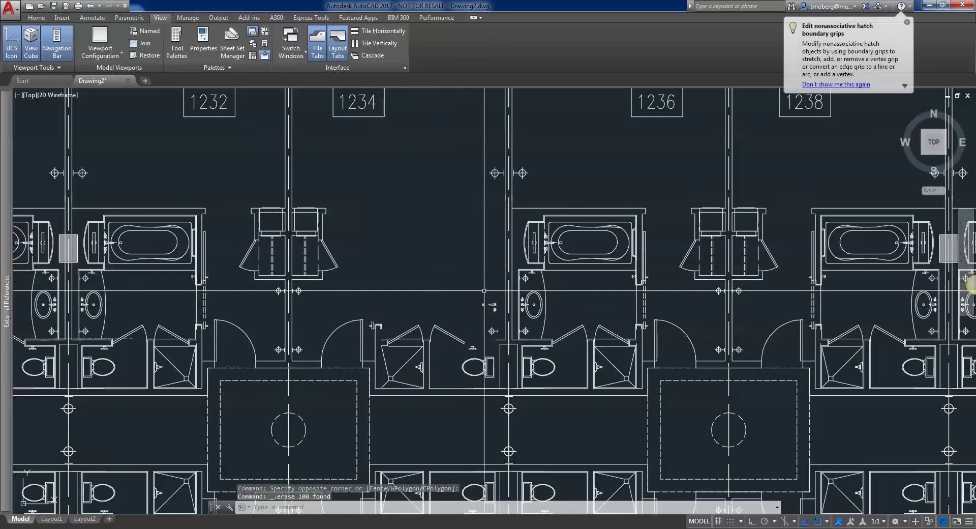
# Step: Erase room 1234's remaining bathroom fixtures, faucet and leftover vertical line
pyautogui.click(511, 289)
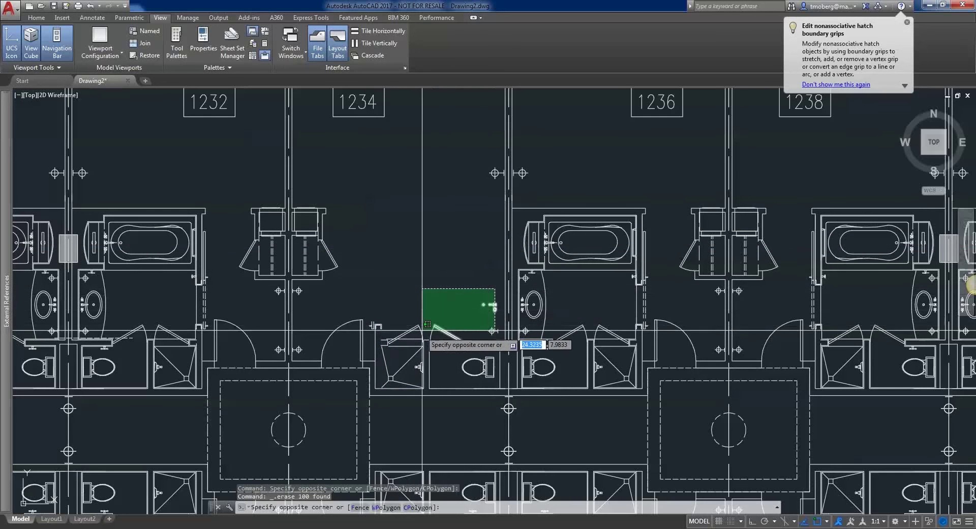
pyautogui.click(391, 361)
pyautogui.press('Delete')
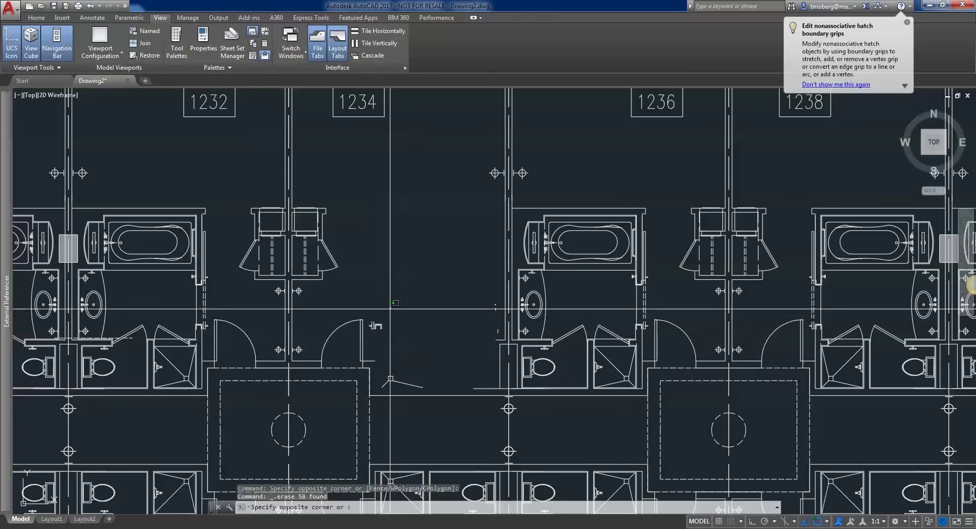
pyautogui.click(391, 307)
pyautogui.click(366, 336)
pyautogui.press('Delete')
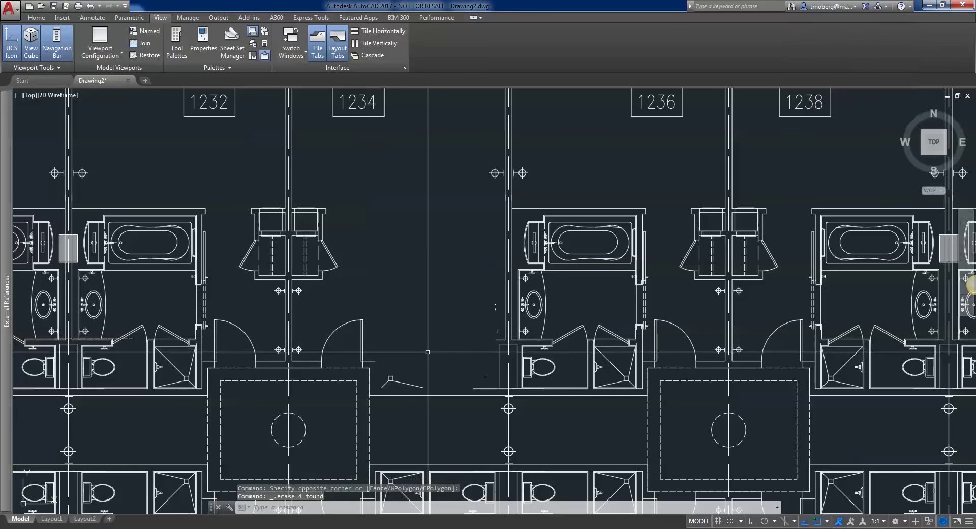
pyautogui.click(430, 360)
pyautogui.click(386, 383)
pyautogui.press('Delete')
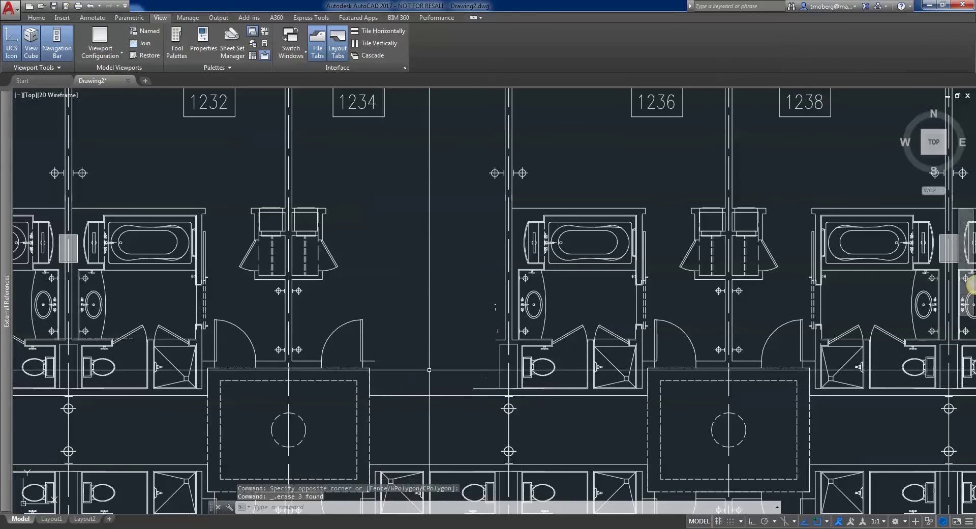
# Step: Check the vertical wall line beside room 1236, leaving it unchanged
pyautogui.click(506, 293)
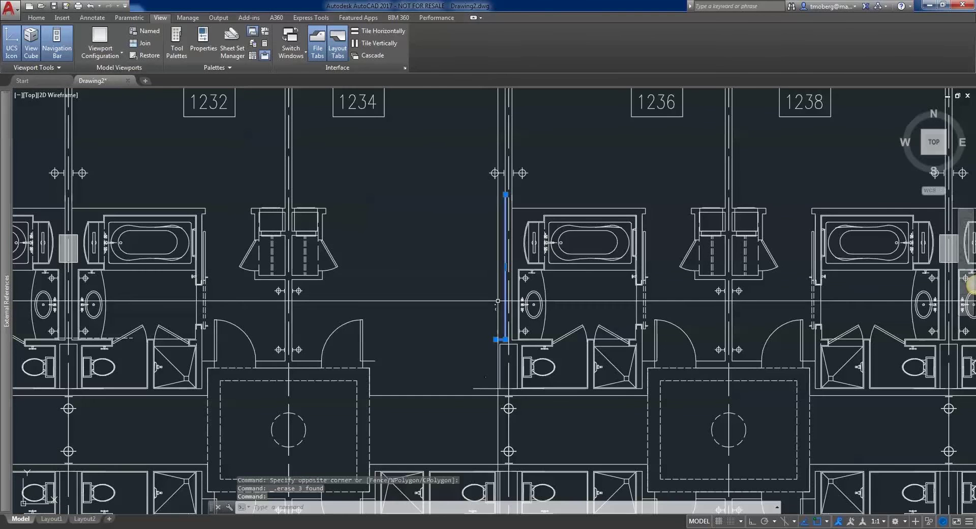
pyautogui.click(505, 293)
pyautogui.press('Escape')
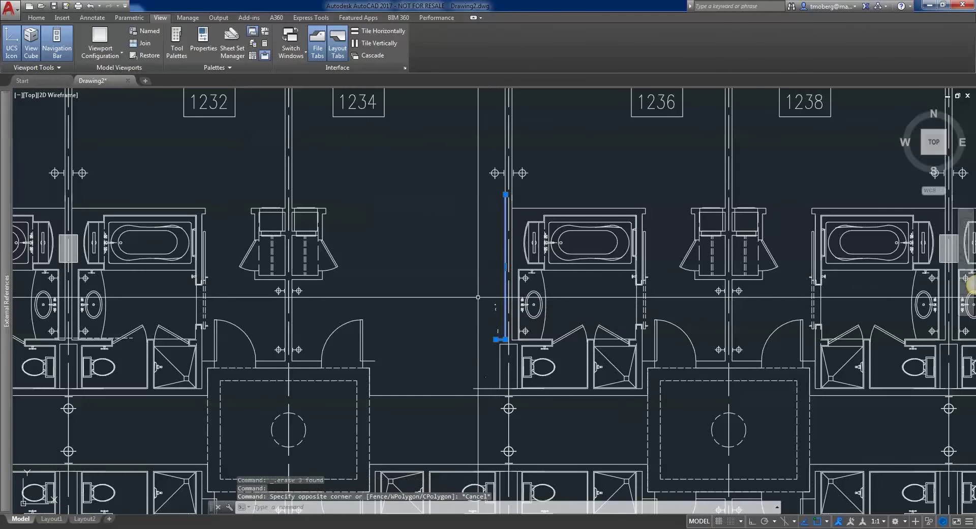
pyautogui.scroll(-3, 460, 348)
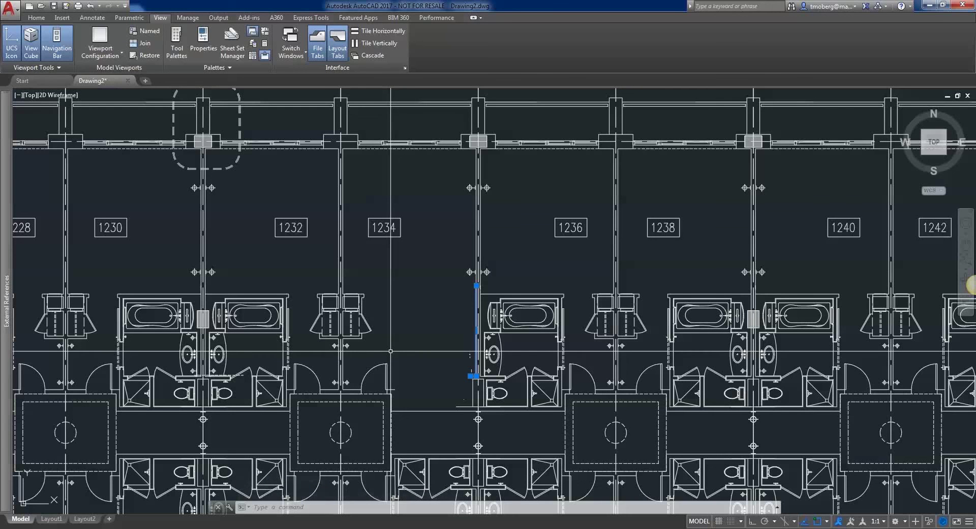
pyautogui.click(370, 371)
pyautogui.moveTo(371, 368)
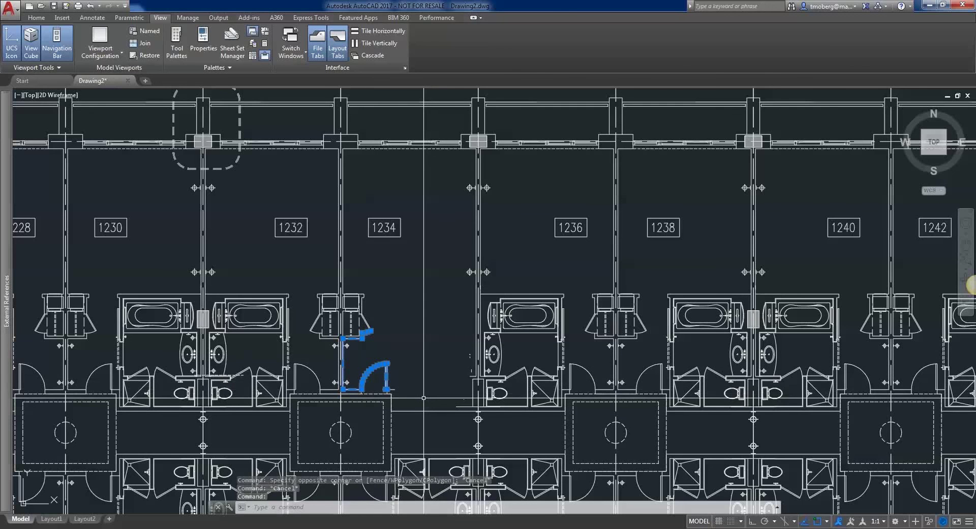
pyautogui.scroll(2, 423, 398)
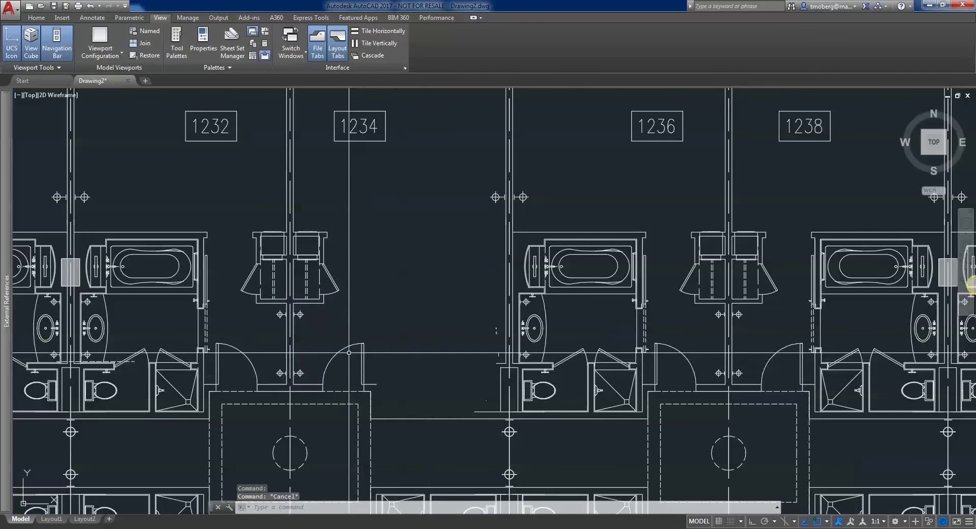
pyautogui.click(364, 362)
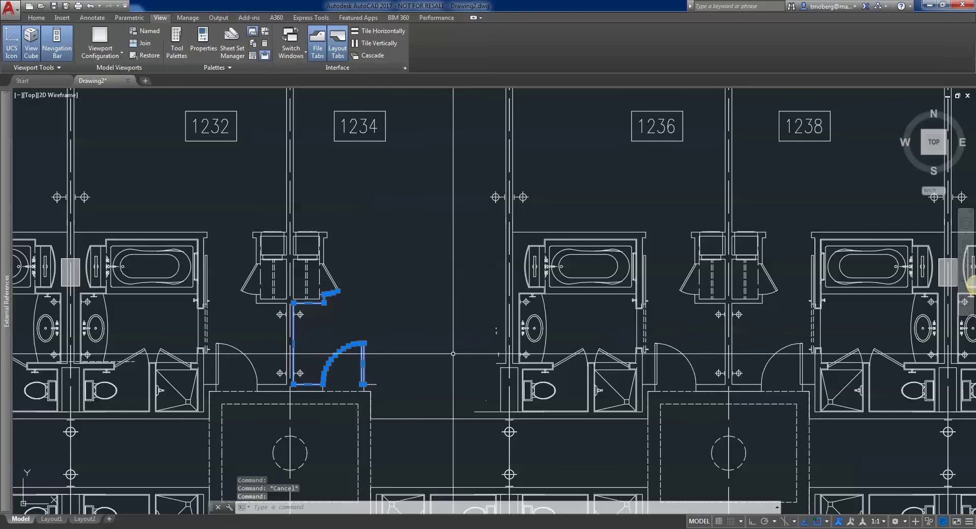
pyautogui.press('Escape')
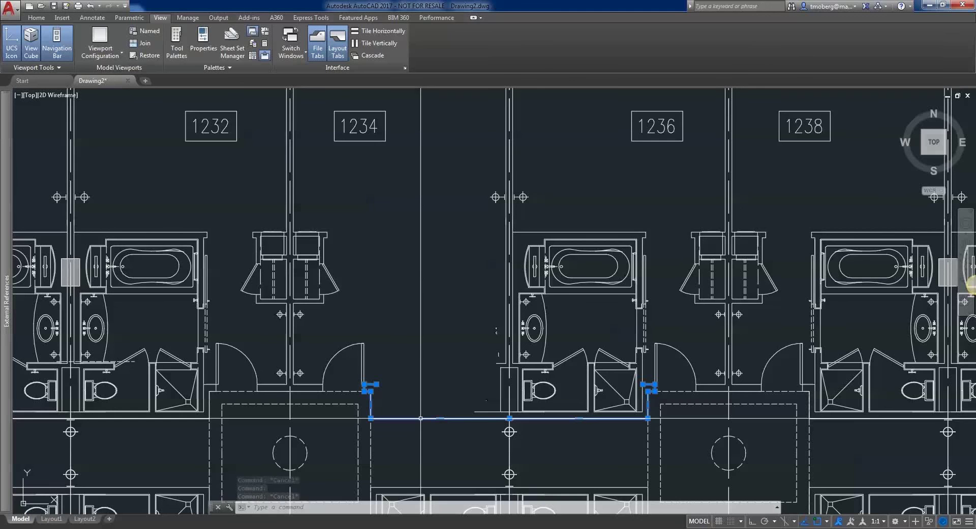
pyautogui.press('Escape')
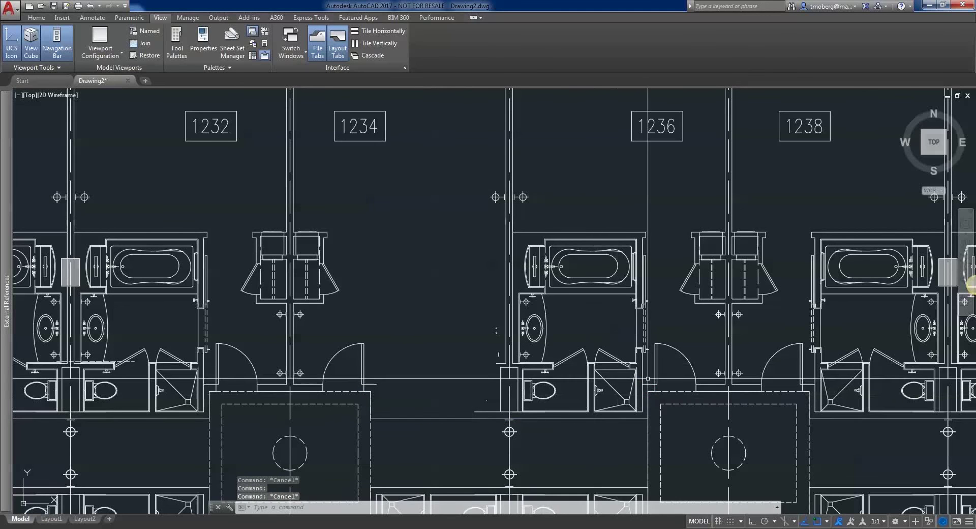
pyautogui.moveTo(672, 407); pyautogui.dragTo(515, 337, button='middle')
pyautogui.click(516, 335)
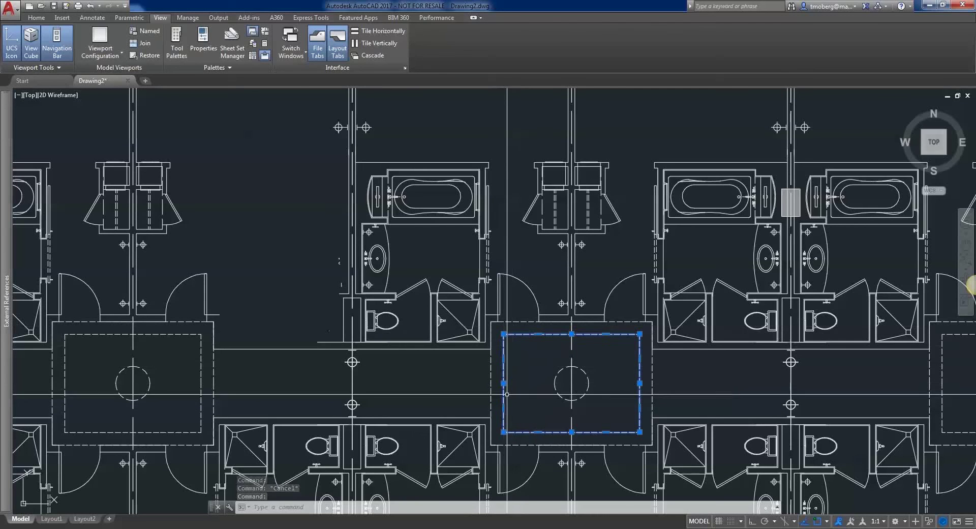
pyautogui.scroll(4, 518, 426)
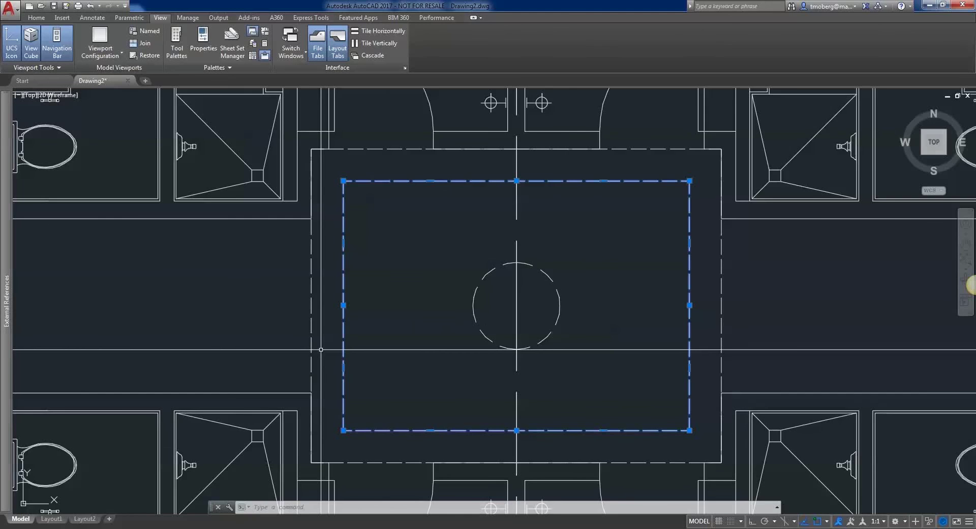
pyautogui.scroll(-2, 321, 349)
pyautogui.scroll(-4, 324, 350)
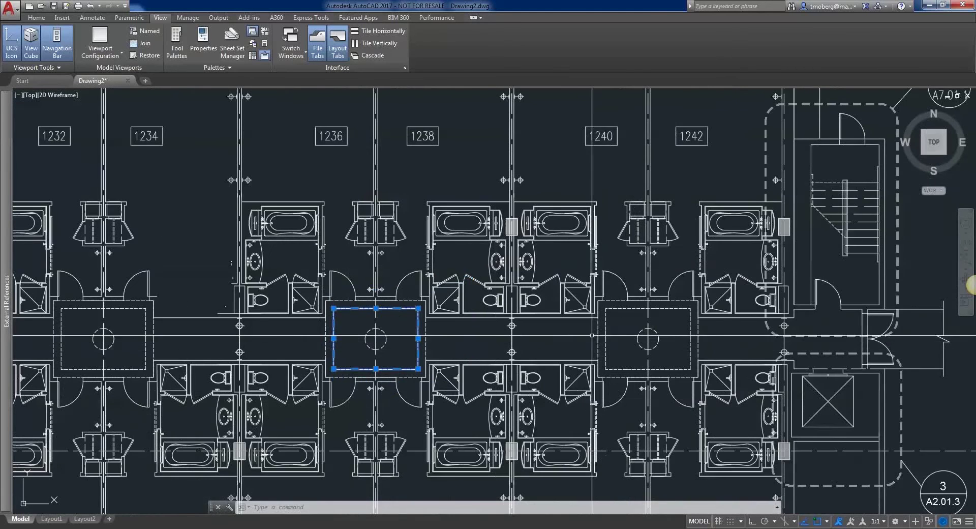
pyautogui.moveTo(753, 300); pyautogui.dragTo(363, 373, button='middle')
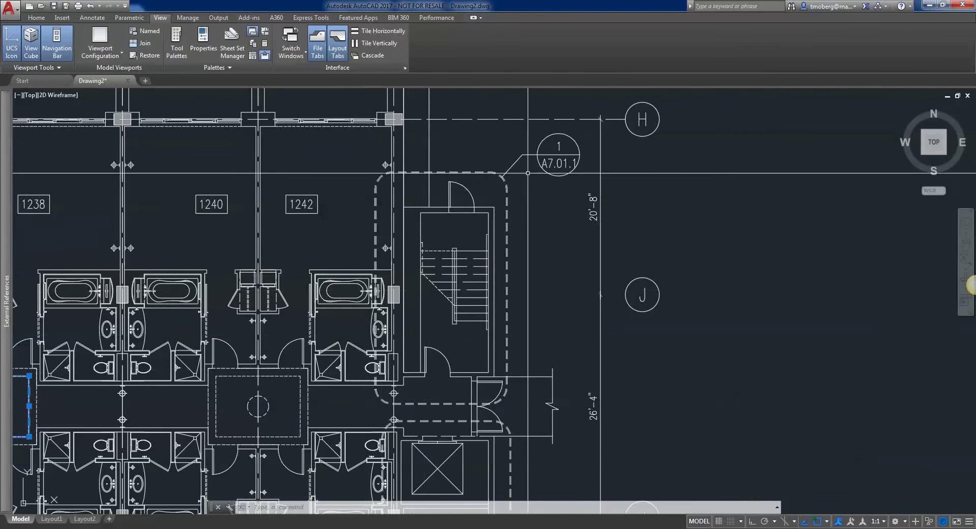
pyautogui.rightClick(541, 158)
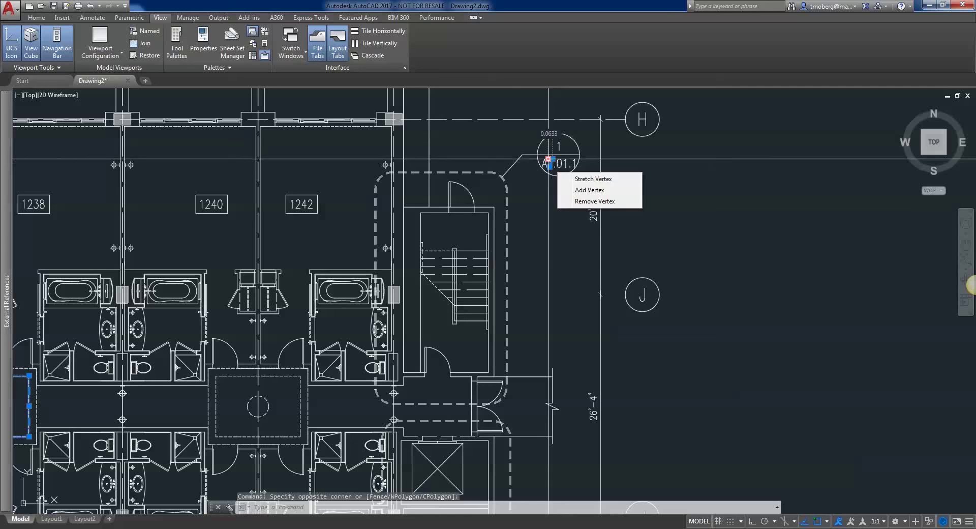
pyautogui.click(536, 208)
pyautogui.press('Escape')
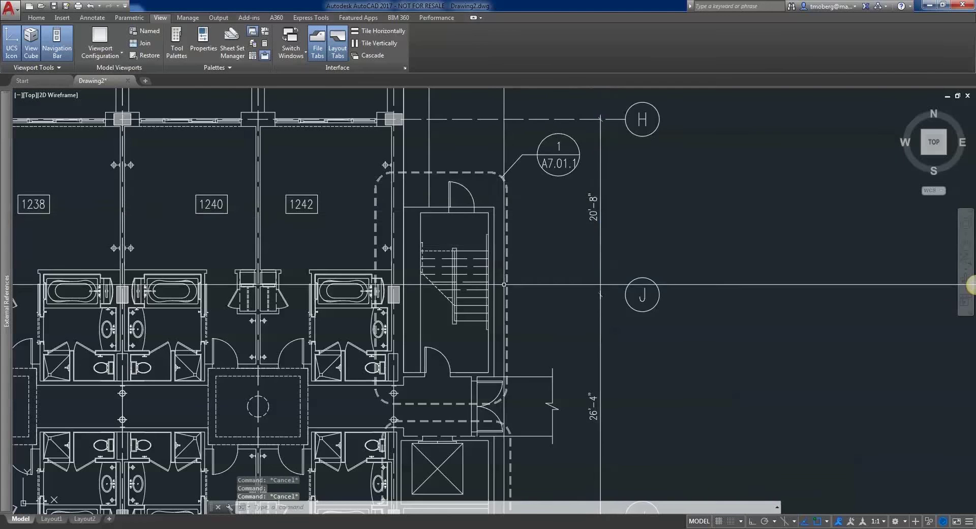
pyautogui.scroll(-2, 584, 356)
pyautogui.scroll(-2, 593, 432)
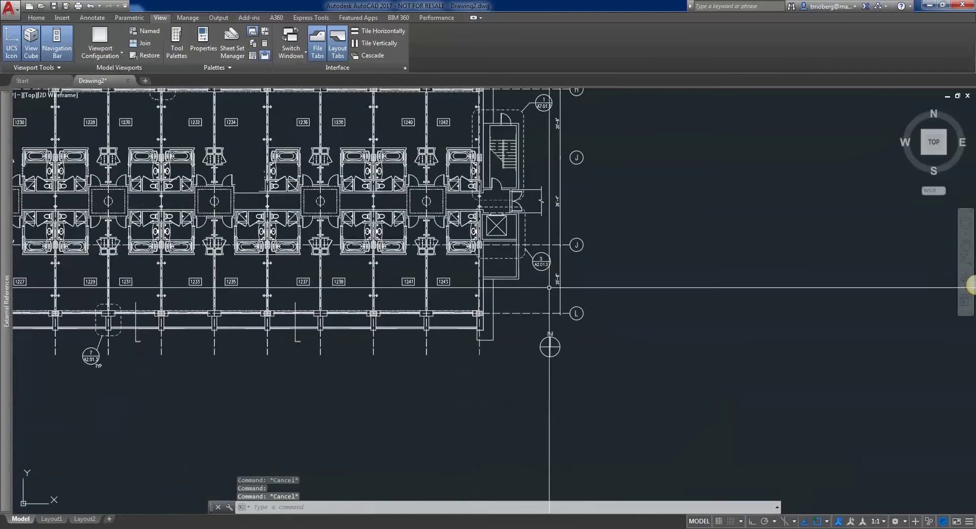
pyautogui.scroll(2, 545, 293)
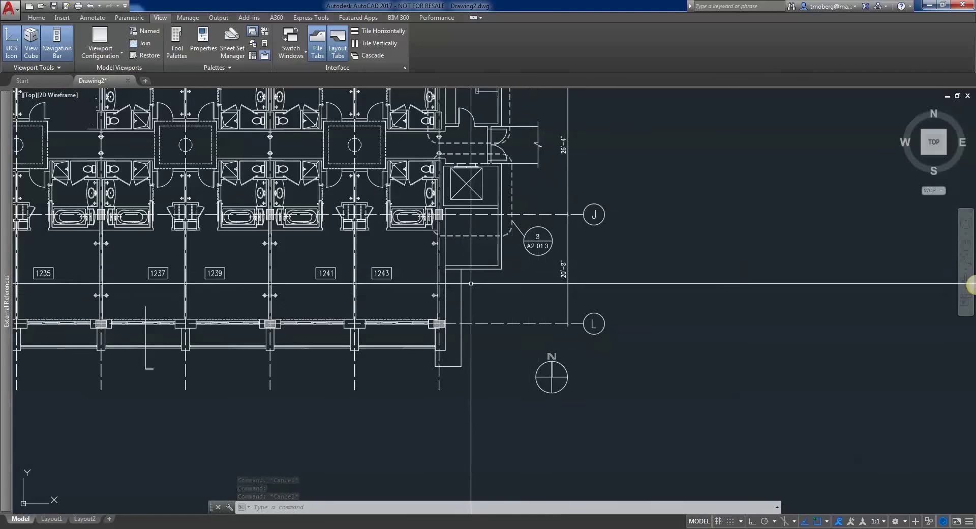
pyautogui.scroll(8, 463, 250)
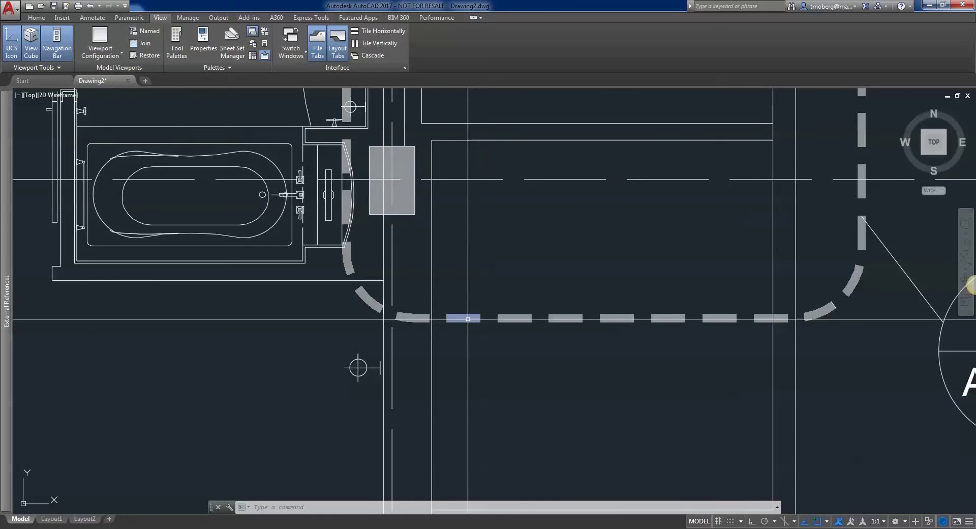
pyautogui.scroll(-6, 499, 316)
pyautogui.moveTo(499, 316); pyautogui.dragTo(457, 340, button='middle')
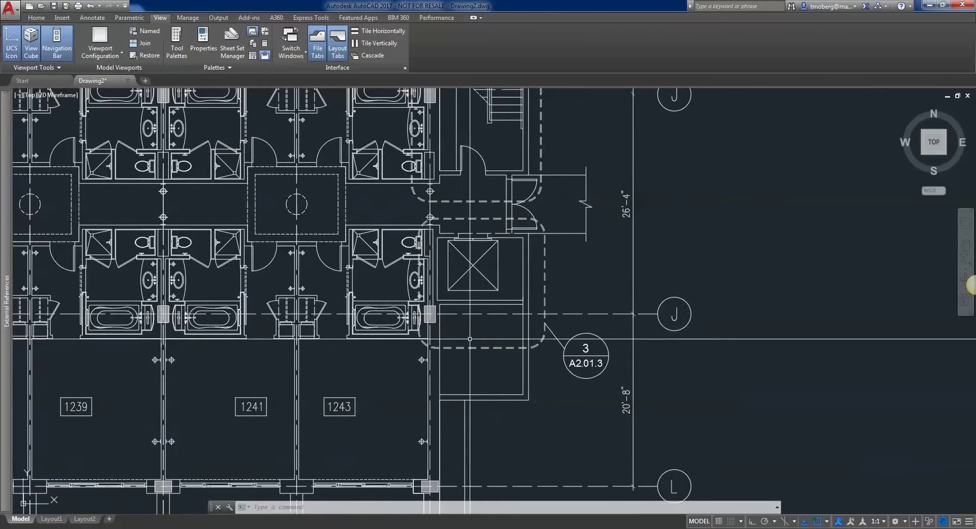
pyautogui.scroll(6, 460, 336)
pyautogui.click(504, 373)
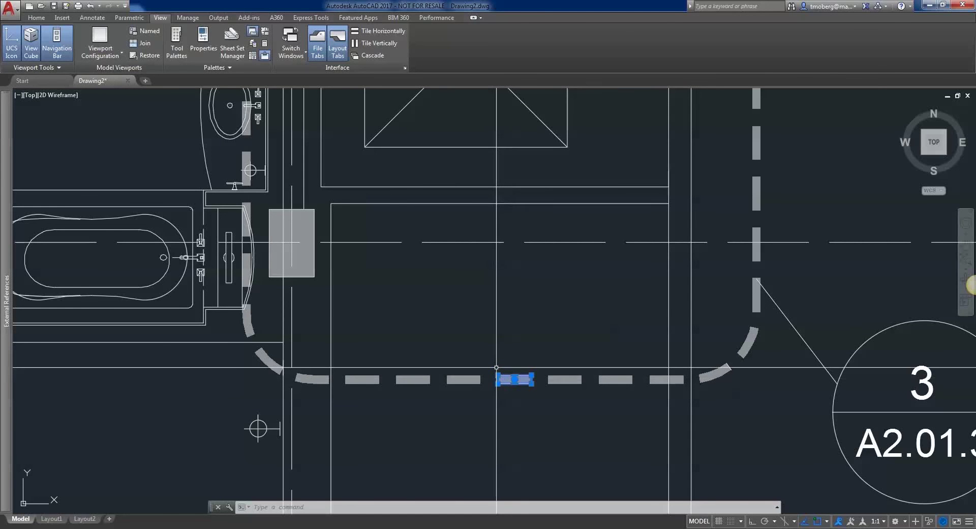
pyautogui.press('Escape')
pyautogui.scroll(-6, 488, 310)
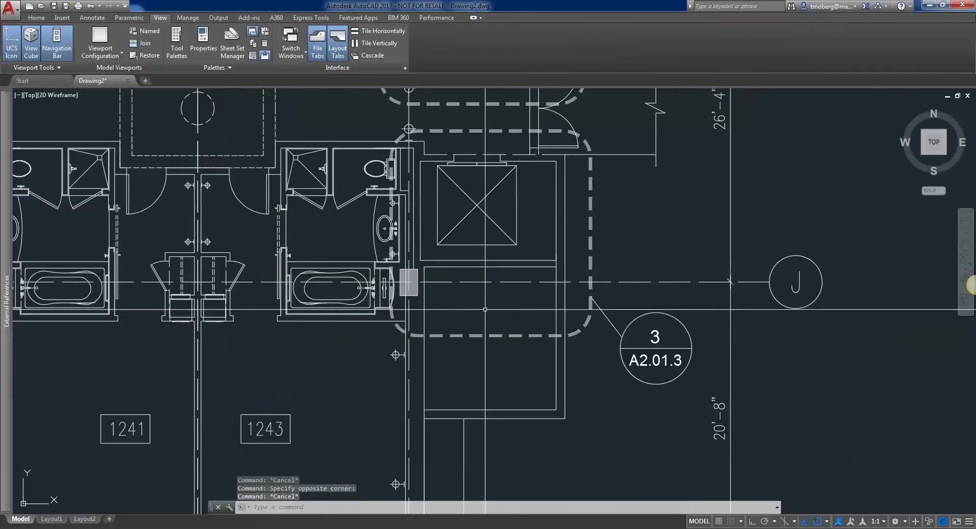
pyautogui.moveTo(72, 185)
pyautogui.mouseDown(button='middle')
pyautogui.moveTo(420, 299)
pyautogui.moveTo(364, 319)
pyautogui.moveTo(589, 415)
pyautogui.mouseUp(button='middle')
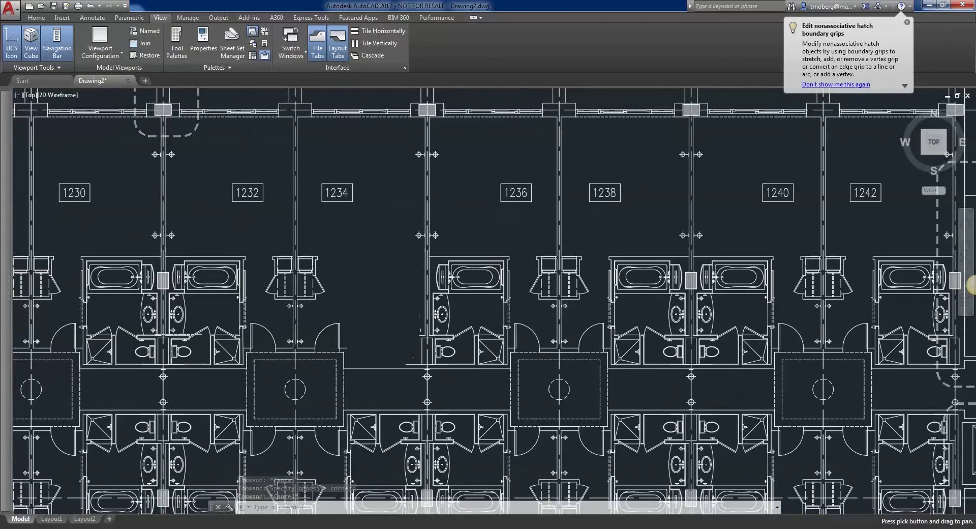
pyautogui.scroll(3, 359, 306)
pyautogui.moveTo(358, 306); pyautogui.dragTo(421, 373, button='middle')
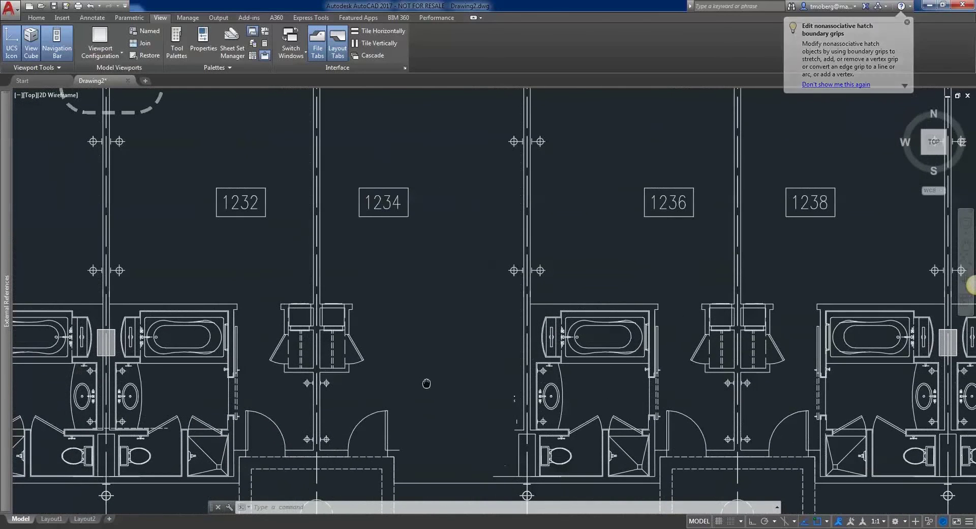